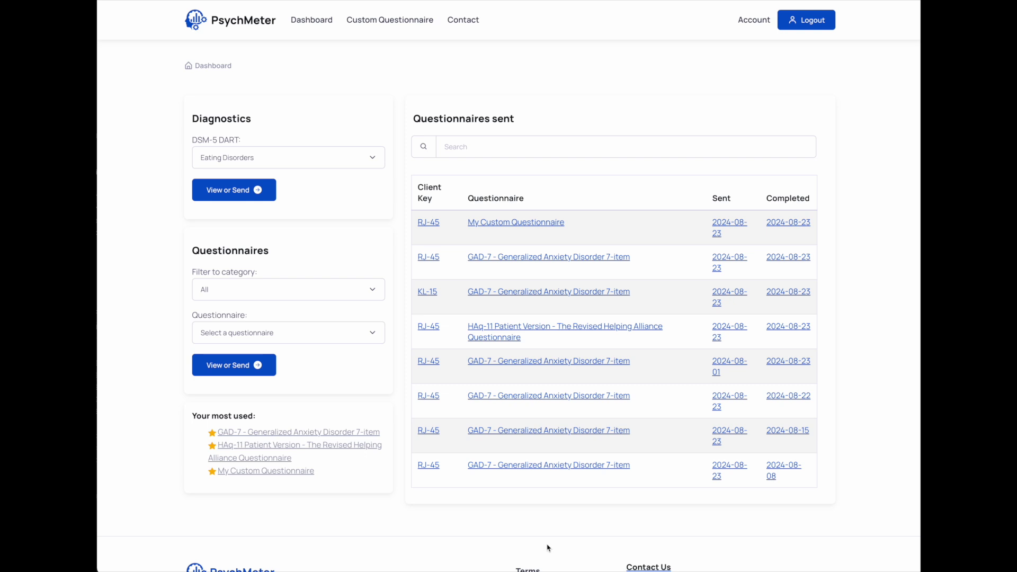
Open the Self-Report Screener Generic module from the DSM-5 DART diagnostics.
click(326, 165)
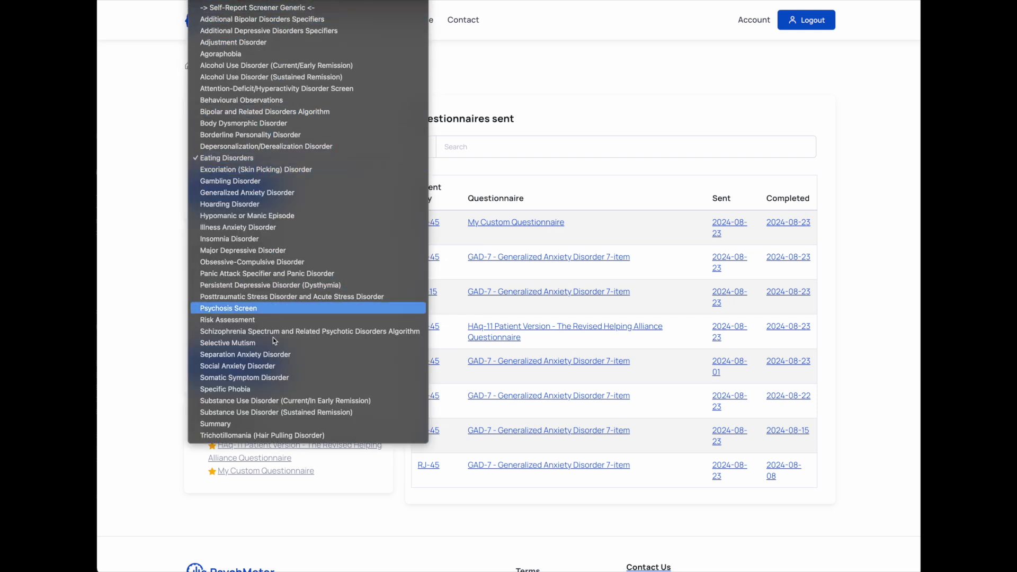
click(273, 12)
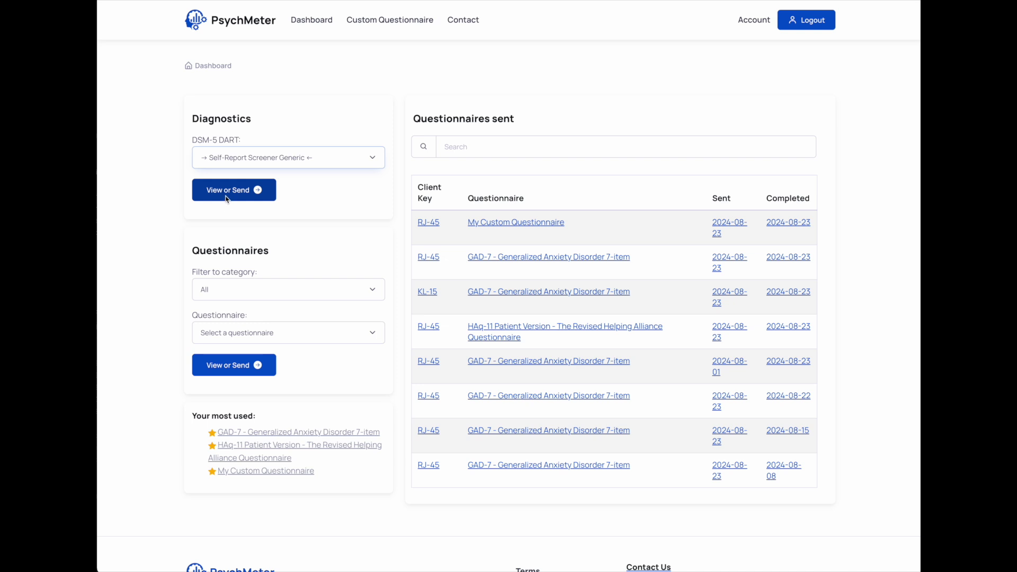
click(226, 197)
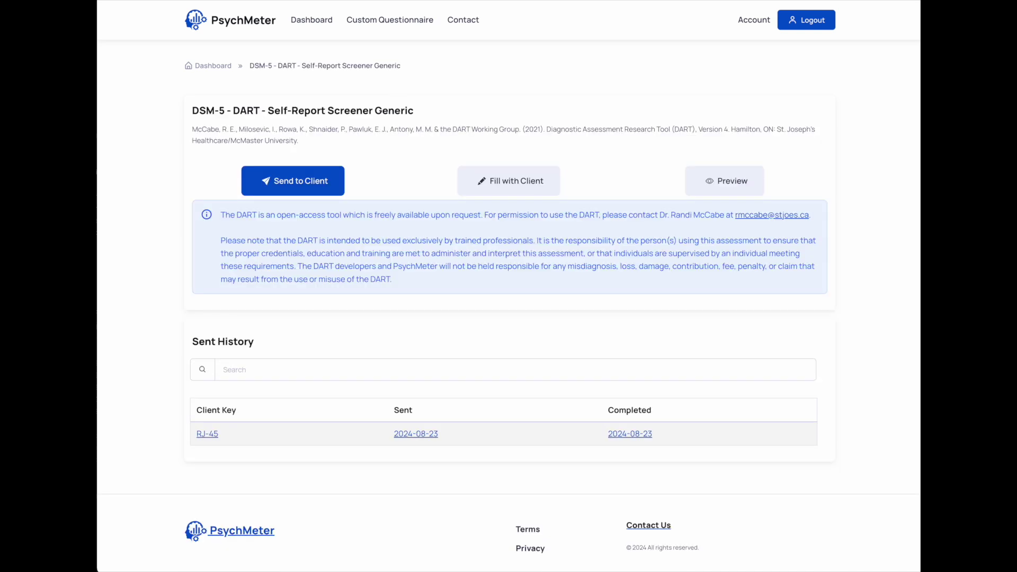
Open the client's detailed screener responses sent on 2024-08-23 and highlight the What to do next recommendations.
click(405, 436)
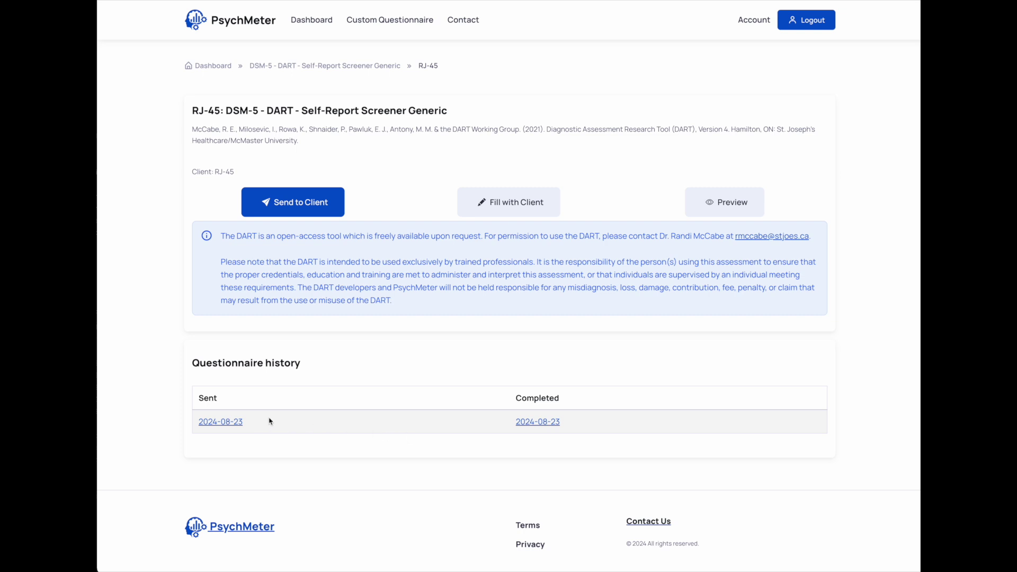
click(218, 422)
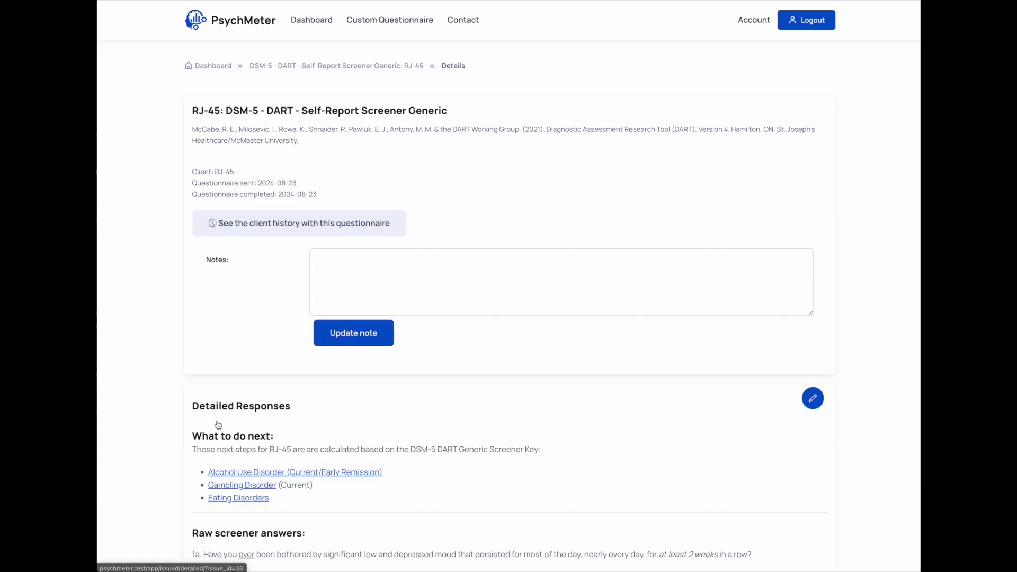
scroll(215, 403, down, 1)
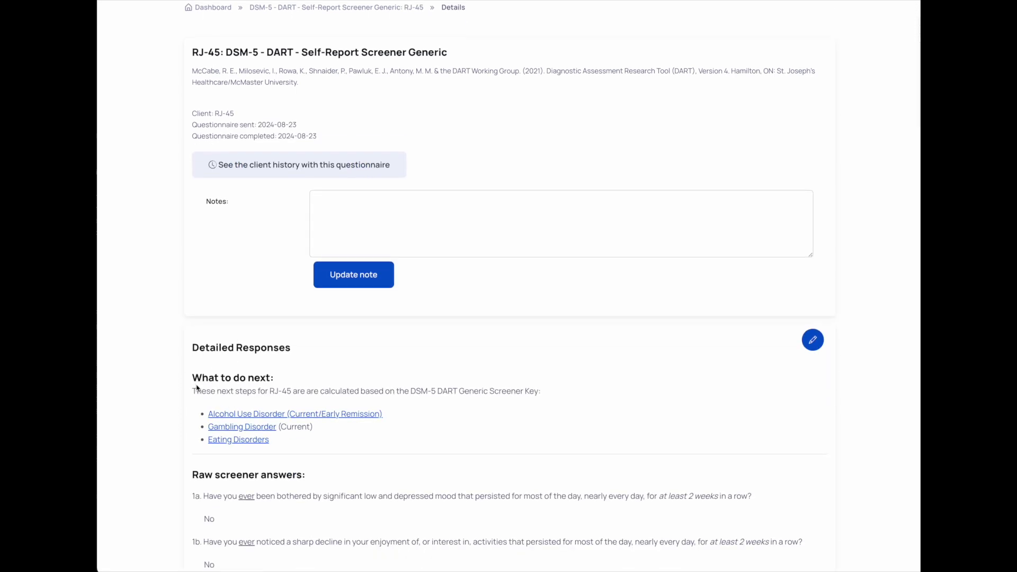
drag(192, 373, 287, 439)
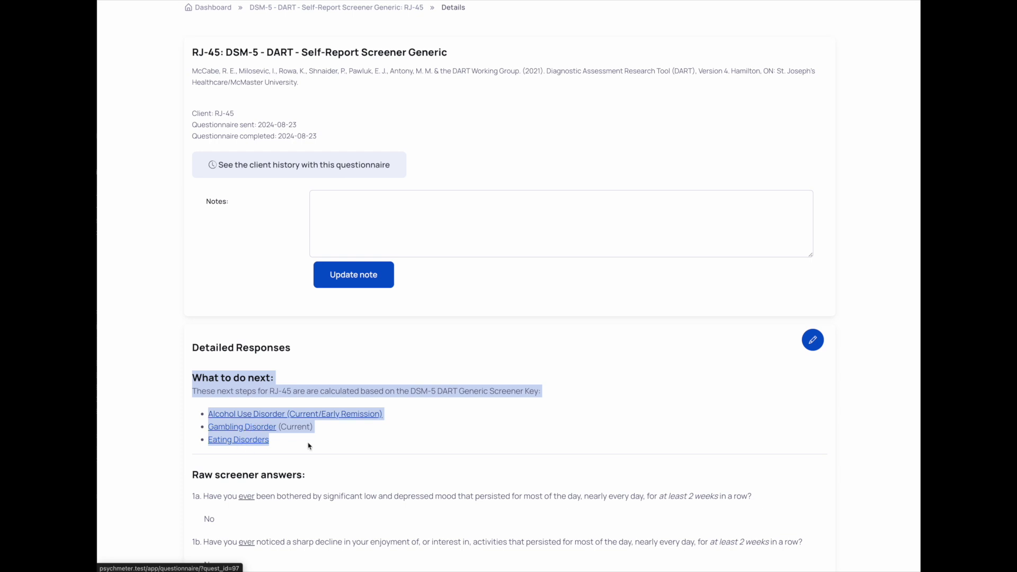
click(306, 446)
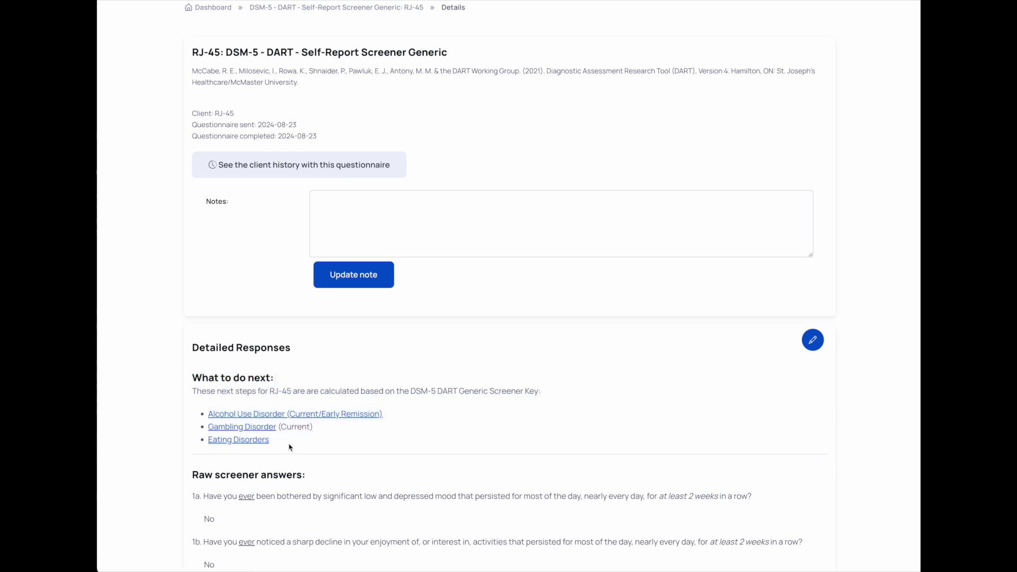
Look through the raw screener answers and return to the list of recommended modules.
scroll(290, 448, down, 5)
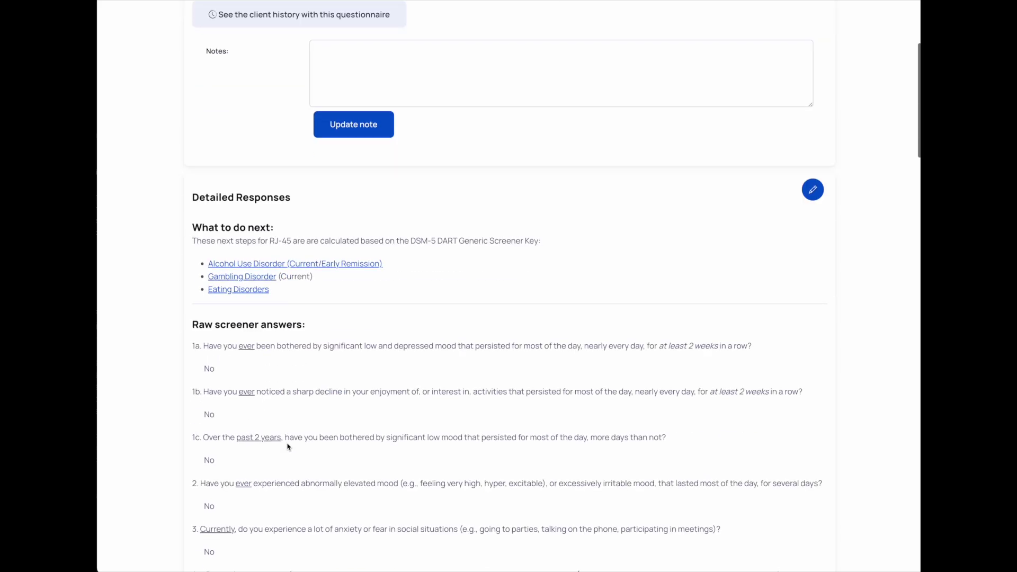
scroll(286, 443, down, 4)
scroll(286, 444, up, 8)
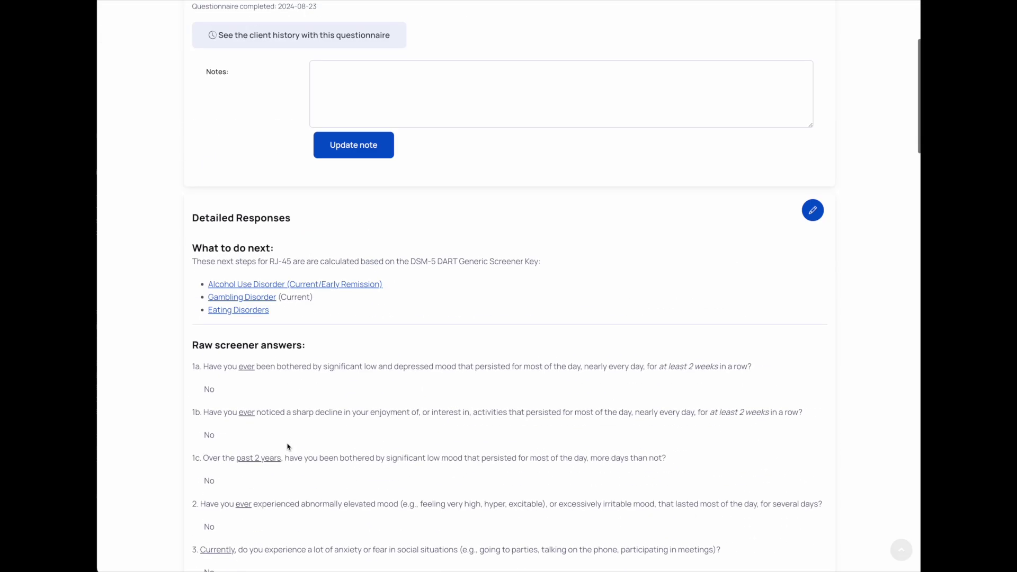
scroll(288, 443, up, 3)
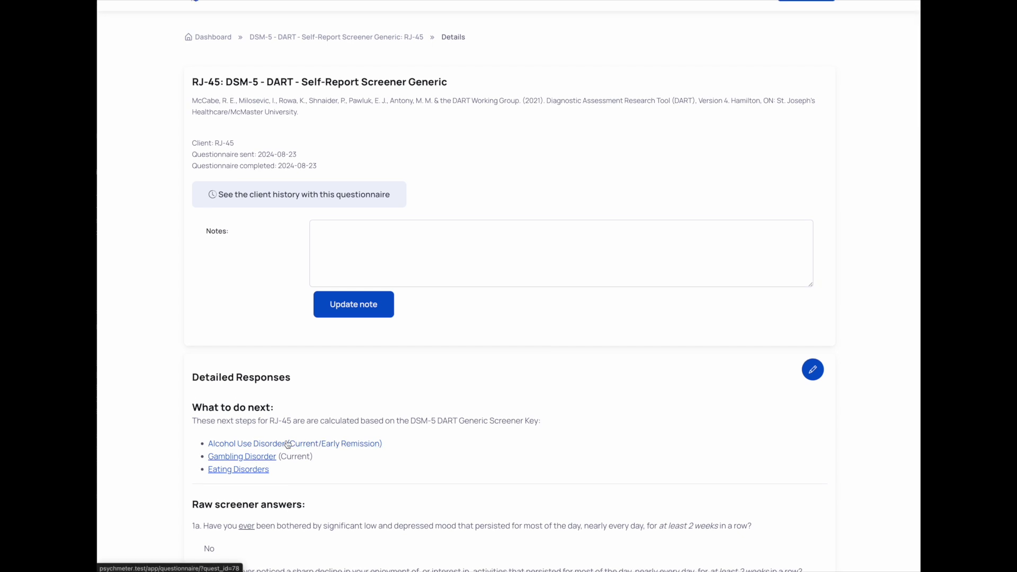
Choose the Borderline Personality Disorder DART module on the dashboard without opening it, and return to the screener results.
click(220, 42)
click(230, 164)
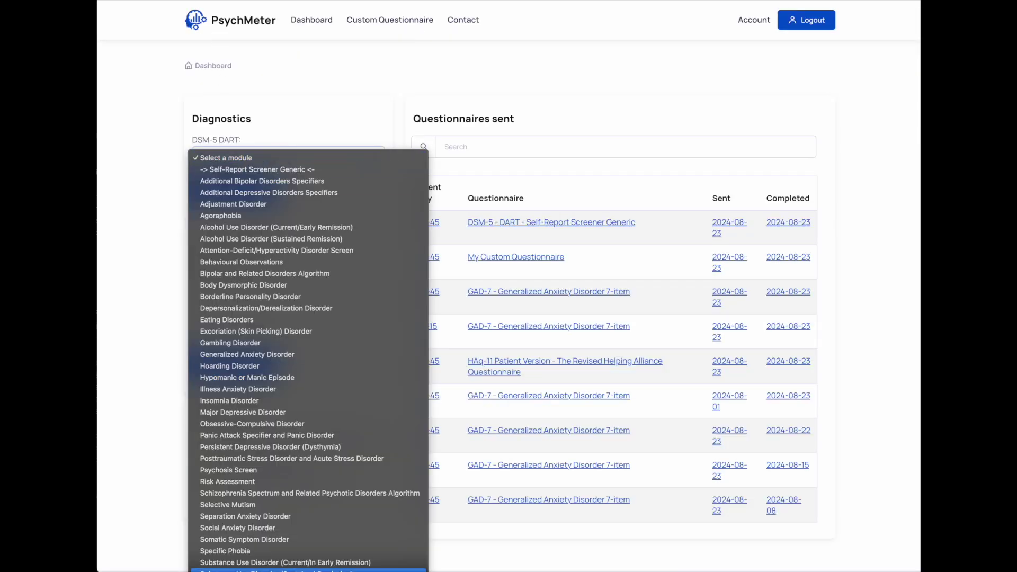
click(202, 297)
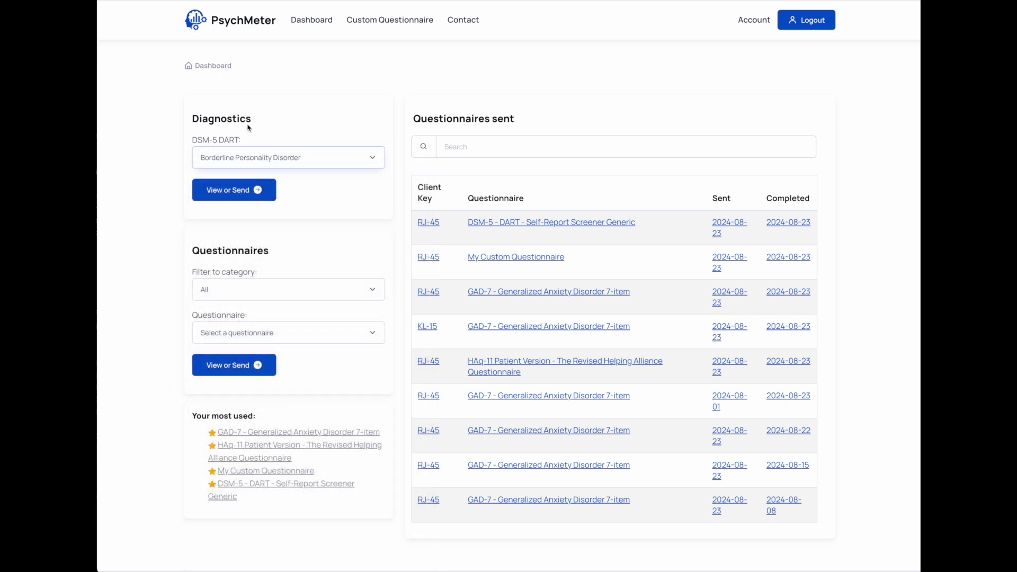
key(alt+Left)
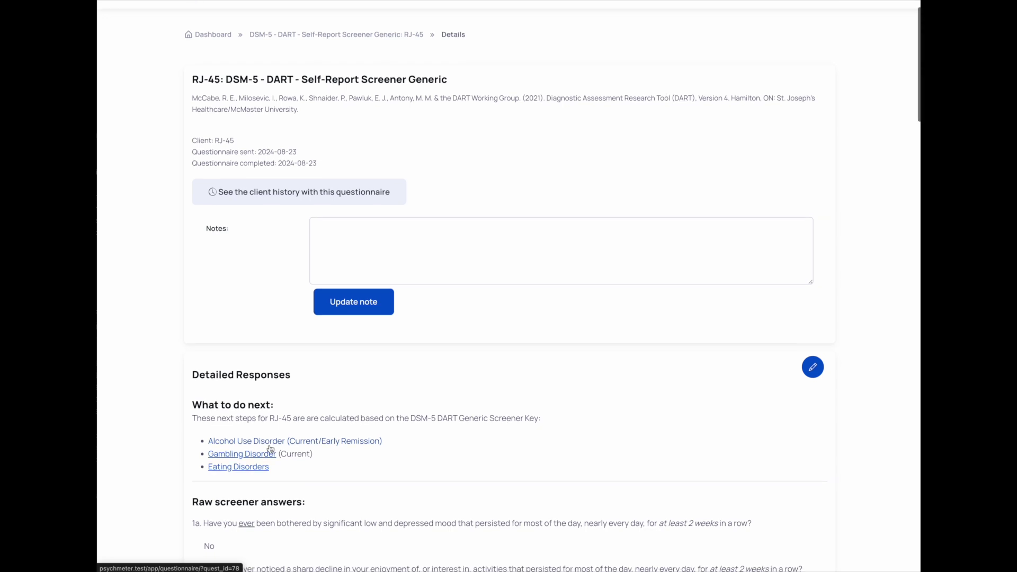
Open the form of the recommended Alcohol Use Disorder (Current/Early Remission) module and go to its timeline.
scroll(252, 439, down, 1)
scroll(255, 412, up, 1)
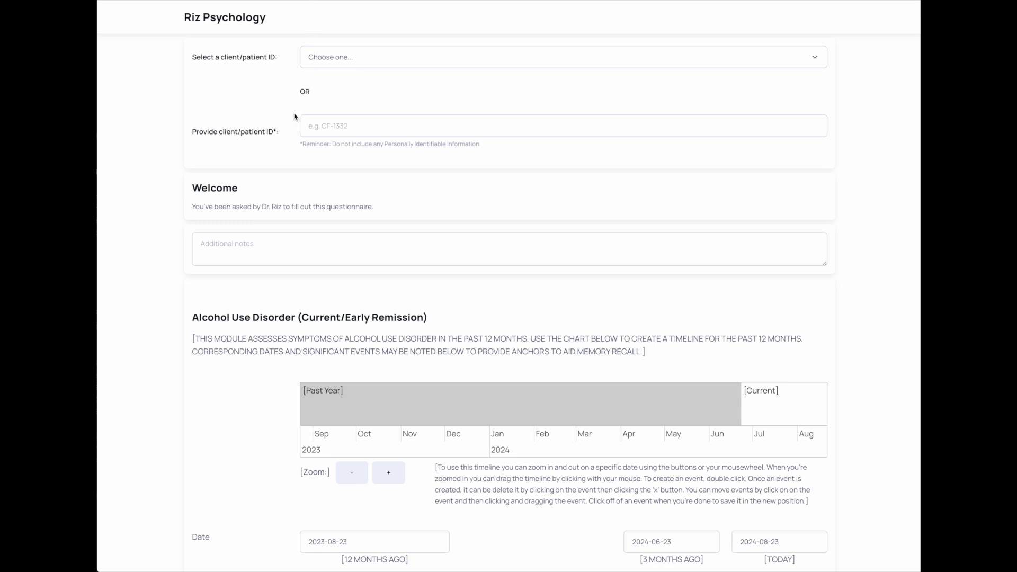
scroll(275, 167, down, 1)
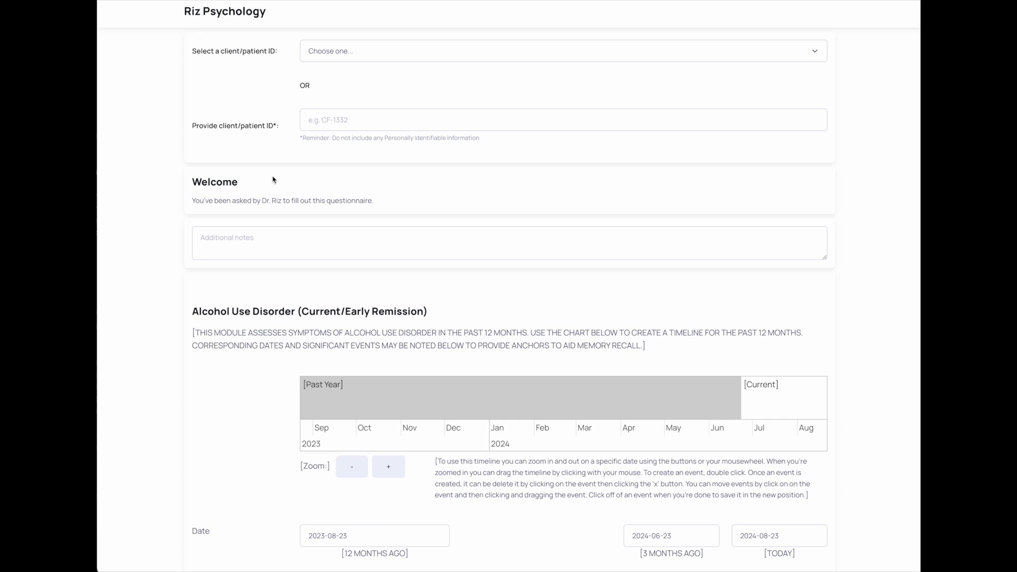
scroll(273, 180, down, 5)
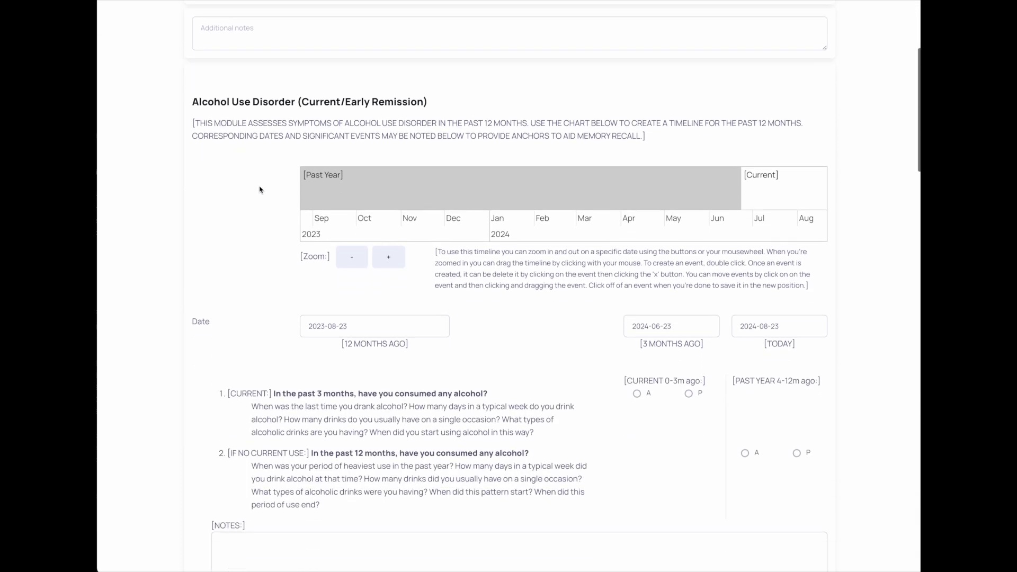
Add an event named "Rememberance day" at about 17 November 2023 on the past-year timeline.
scroll(416, 204, up, 5)
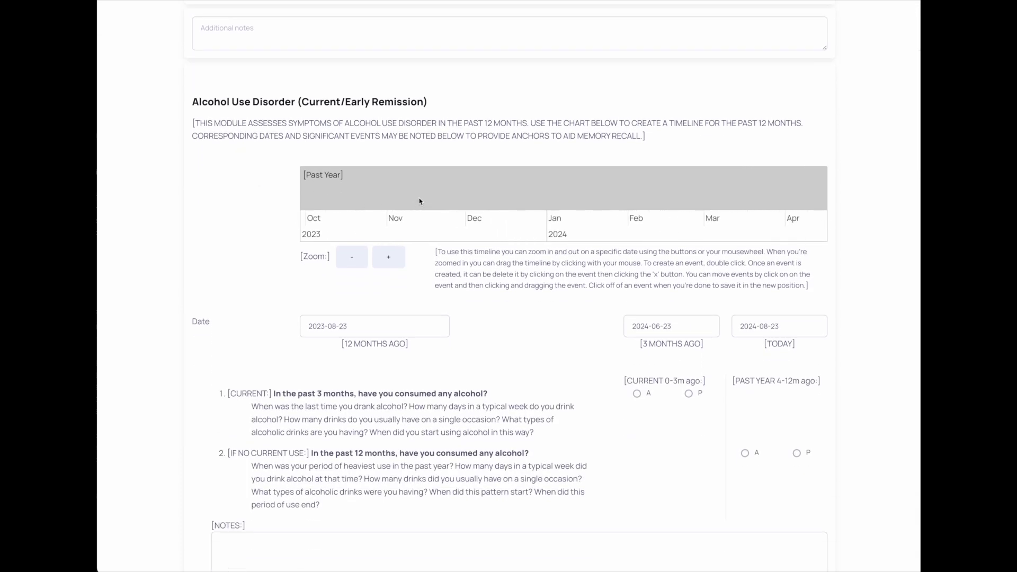
scroll(418, 201, up, 5)
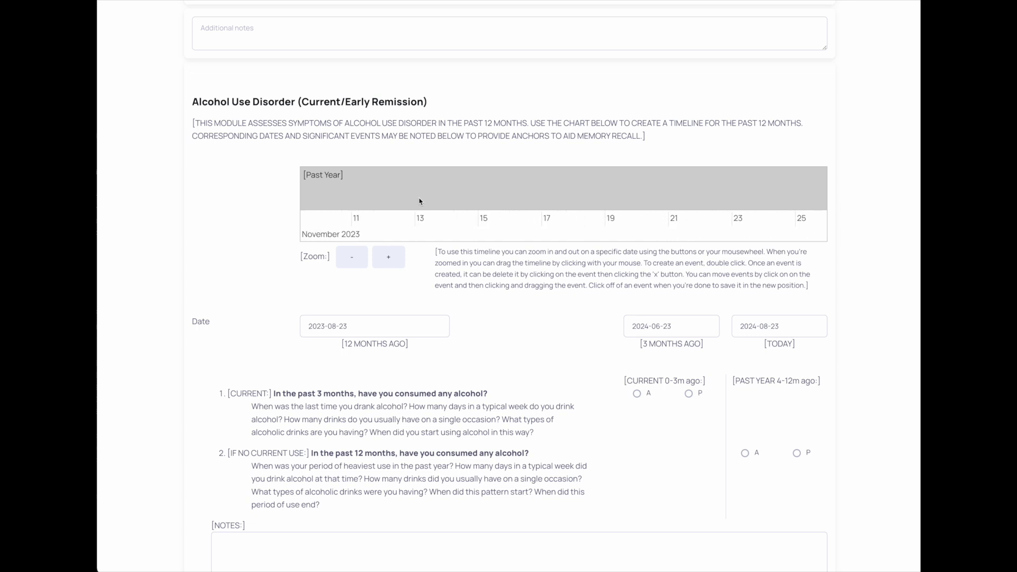
double_click(550, 201)
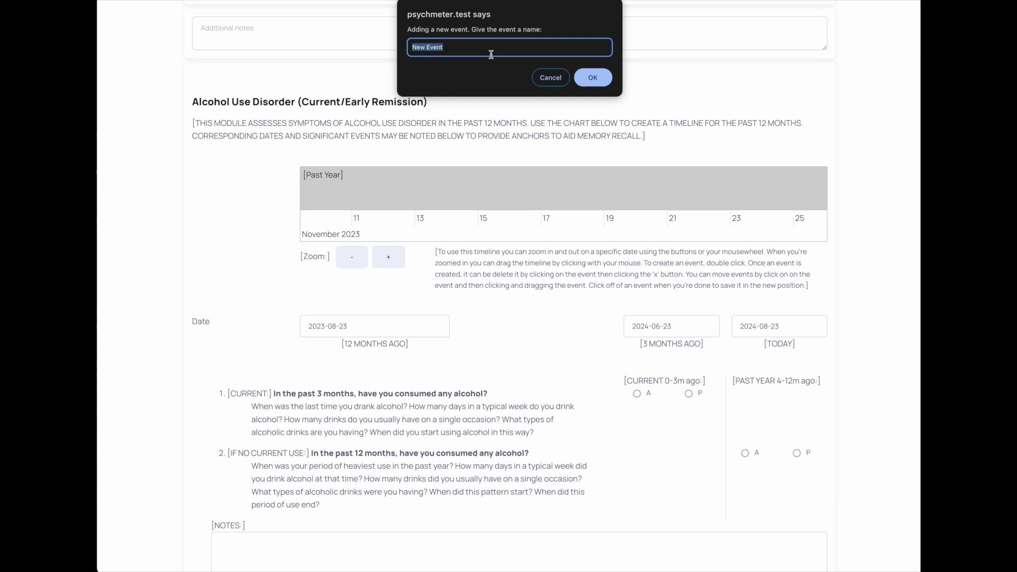
text(Rememberance day)
click(592, 77)
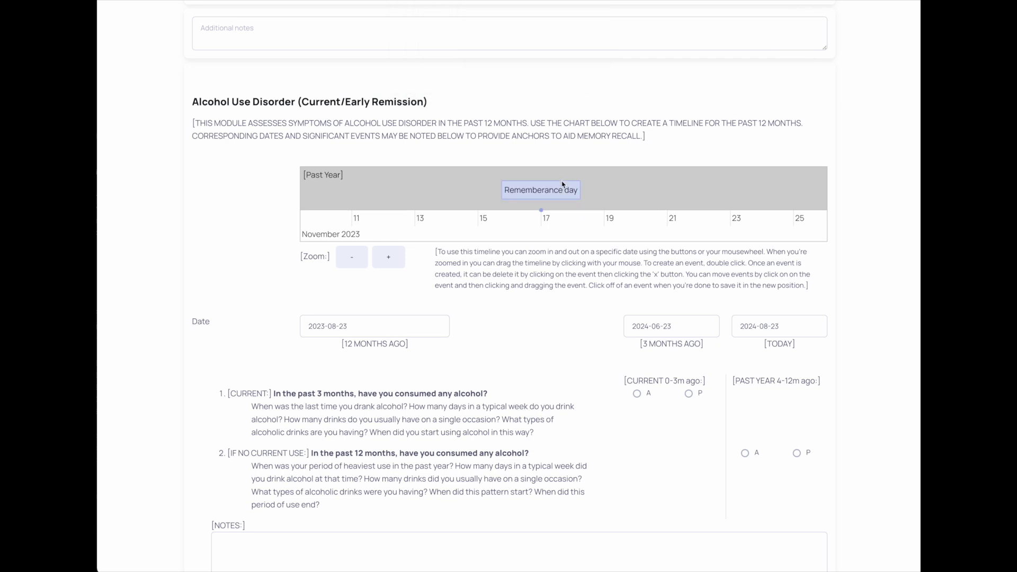
Move the "Rememberance day" event to about the start of November 2023 on the timeline and delete it.
scroll(548, 200, up, 2)
scroll(548, 200, down, 5)
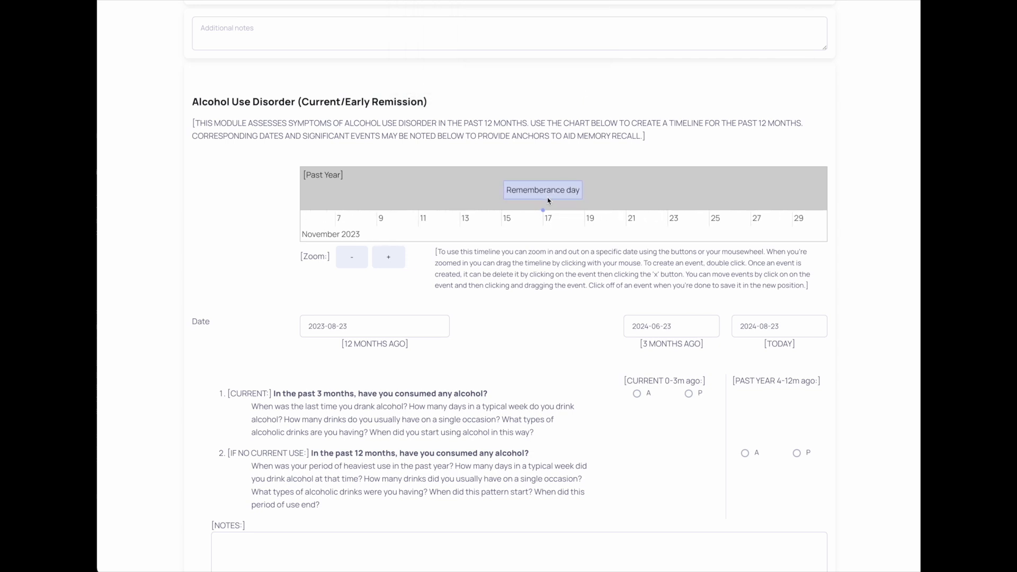
scroll(548, 200, down, 1)
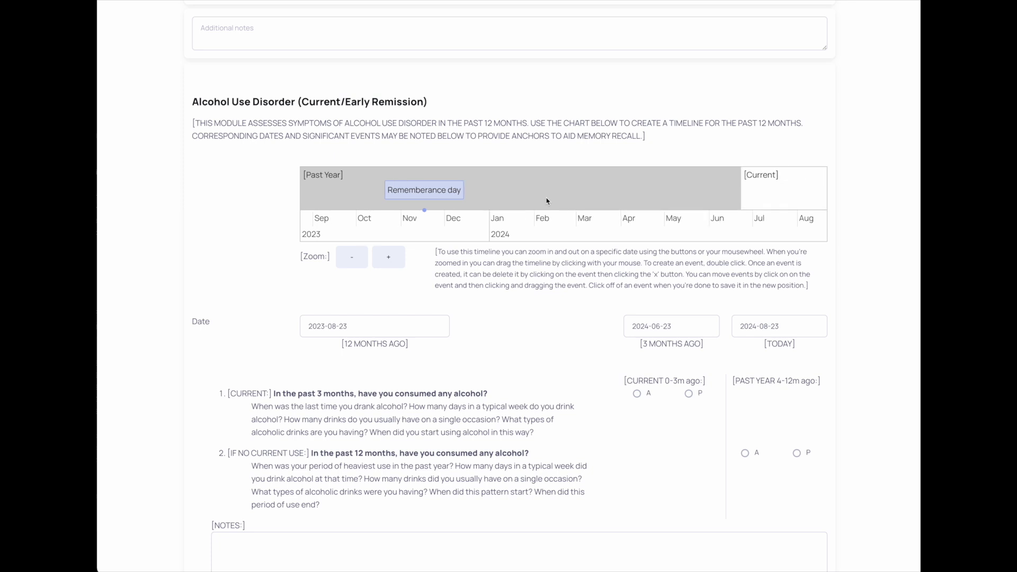
scroll(547, 201, up, 4)
drag(404, 200, 604, 200)
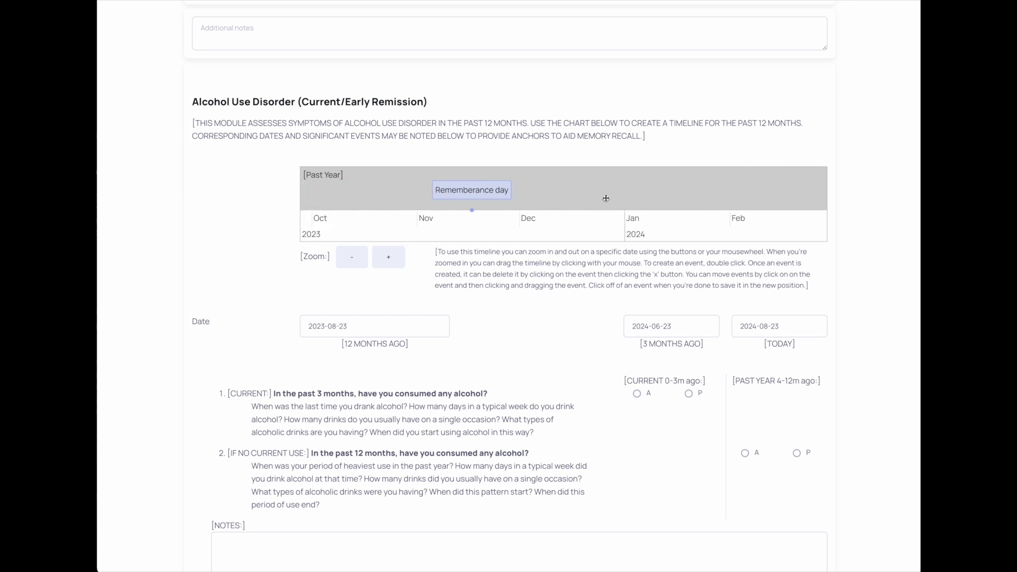
click(522, 191)
drag(523, 190, 468, 191)
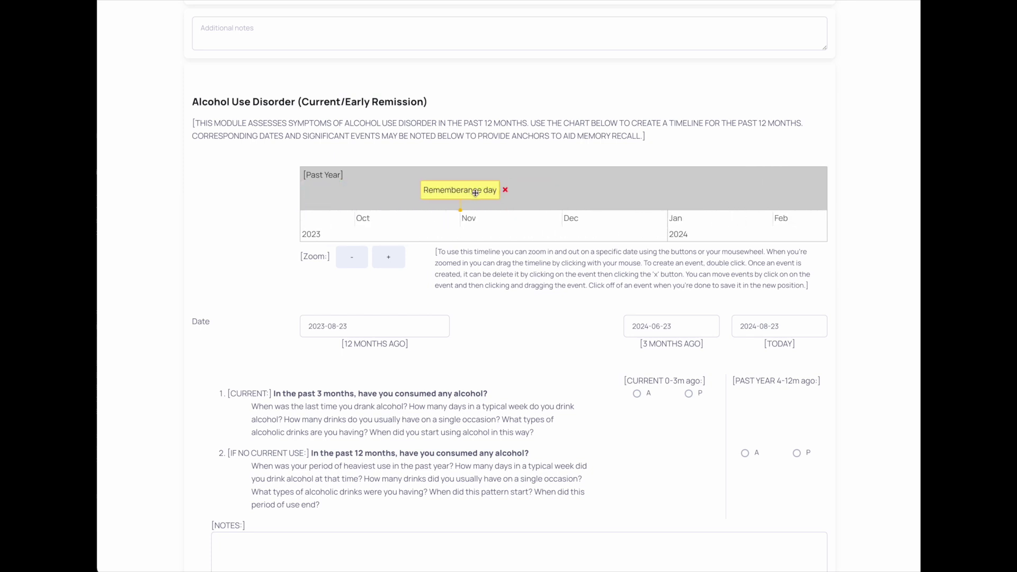
click(505, 190)
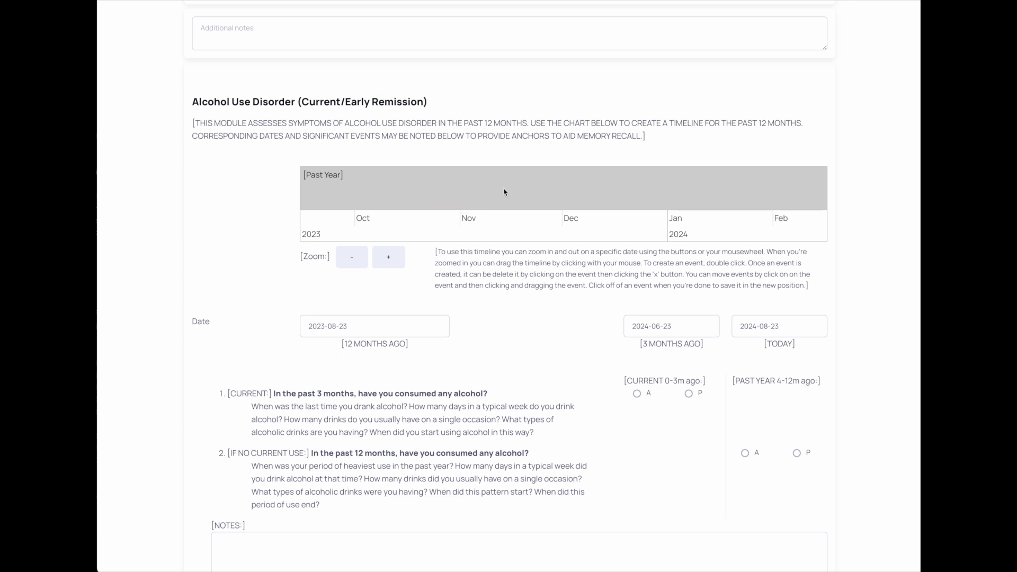
Look over the first alcohol questions and open the form of the recommended Gambling Disorder module.
scroll(493, 263, down, 1)
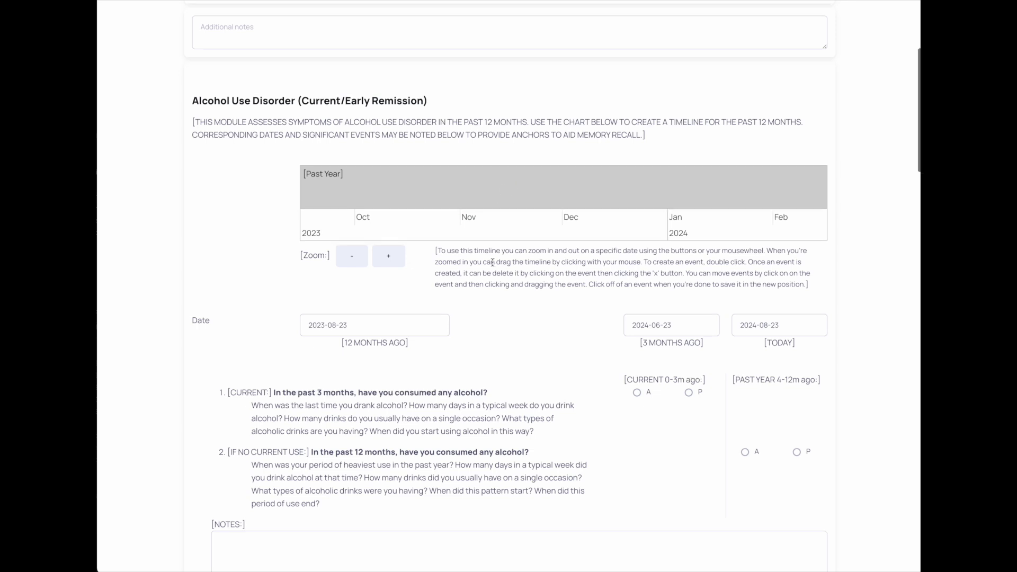
scroll(493, 263, down, 1)
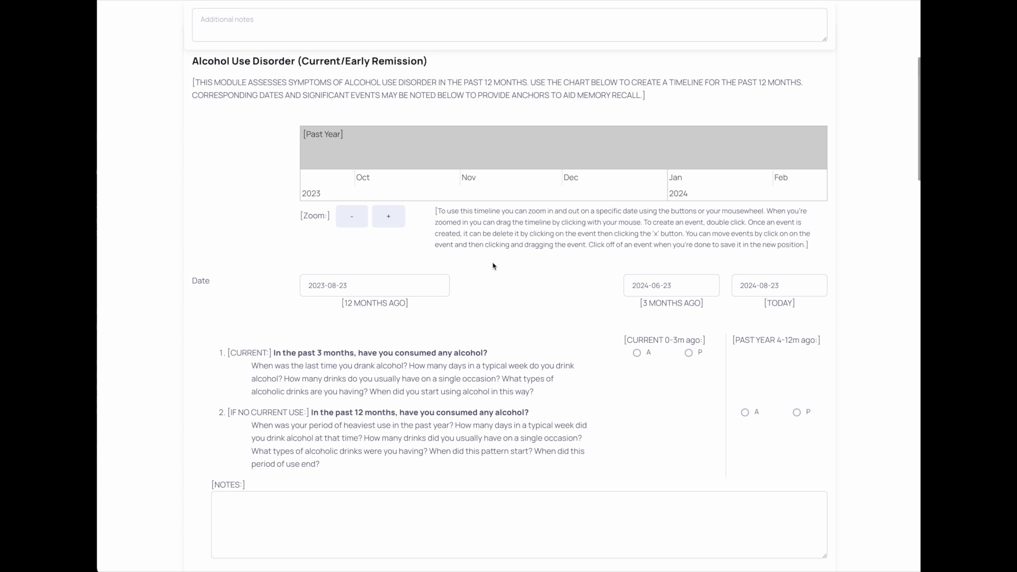
scroll(493, 265, down, 3)
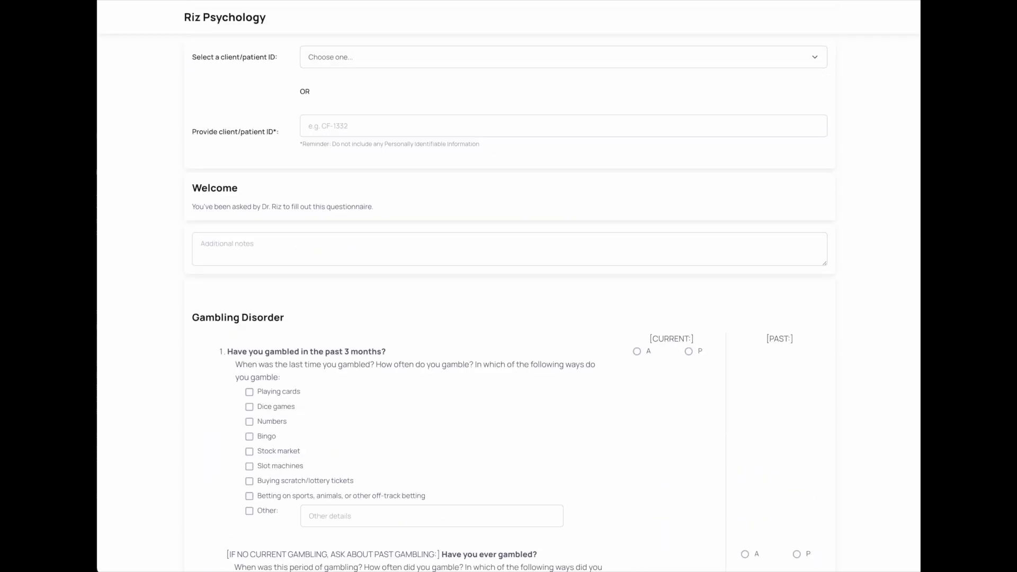
Code gambling in the past 3 months, ever having gambled, and current and past gambling problems as A.
scroll(450, 234, down, 2)
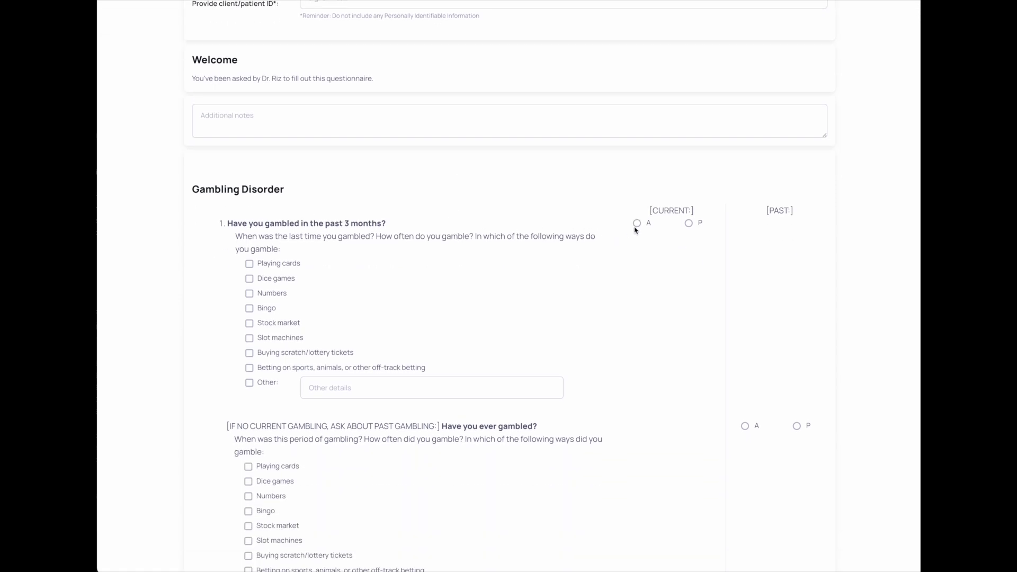
click(637, 223)
scroll(656, 234, down, 2)
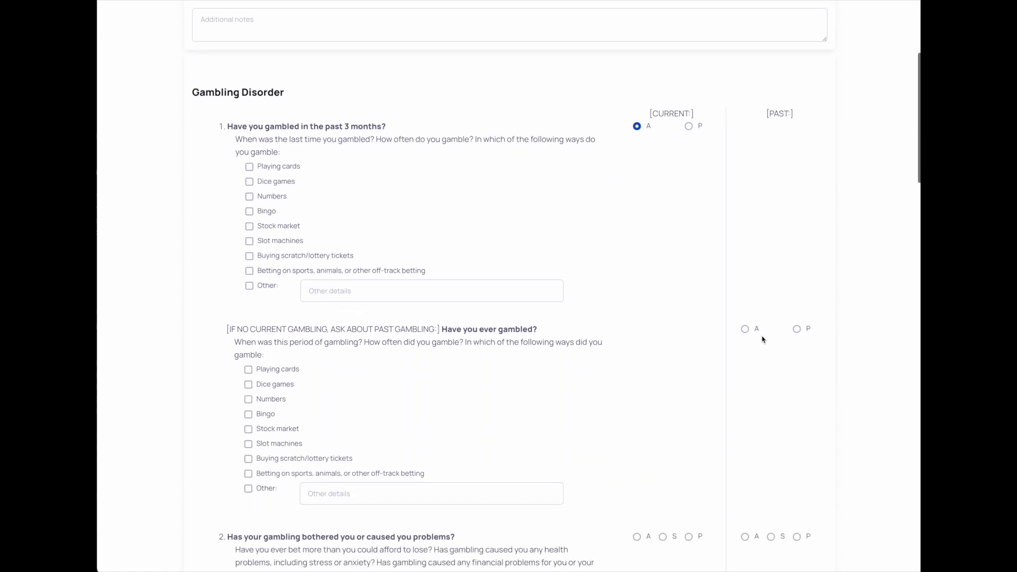
click(745, 328)
scroll(724, 334, down, 2)
click(637, 433)
click(745, 433)
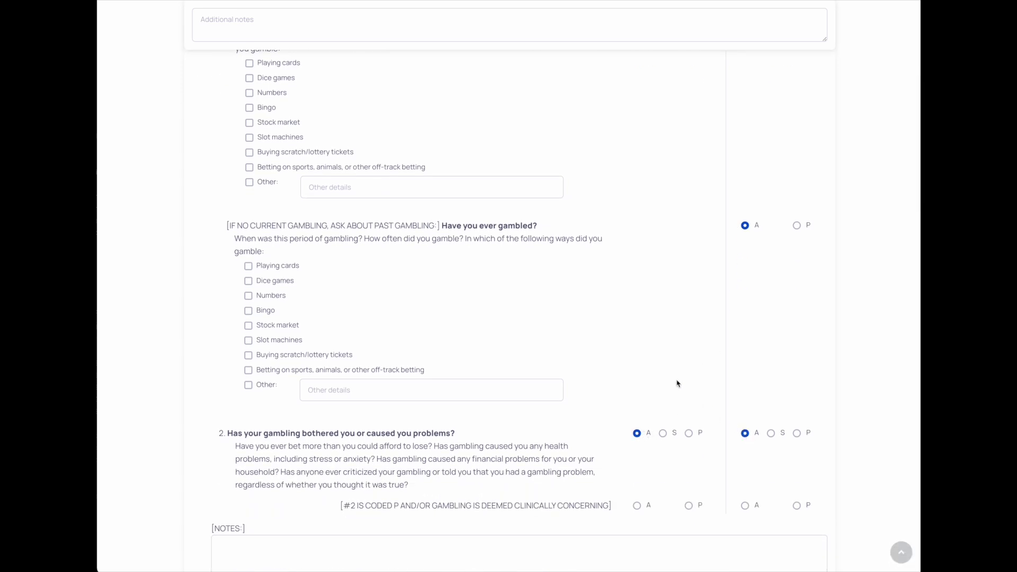
Code the clinically concerning item under question 2 as A for both current and past, highlighting the current-absent instruction.
scroll(678, 383, down, 2)
click(637, 419)
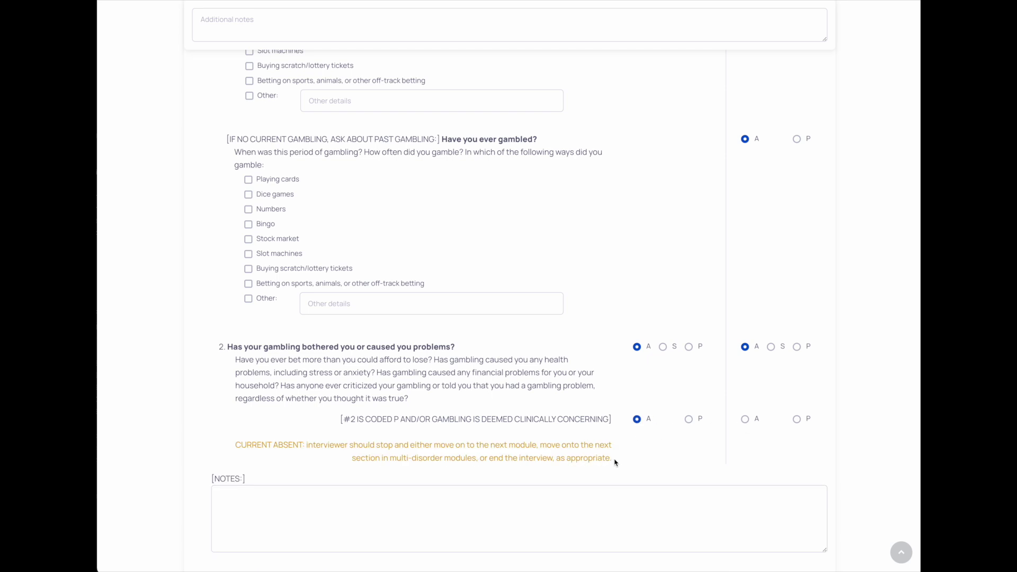
drag(615, 461, 234, 445)
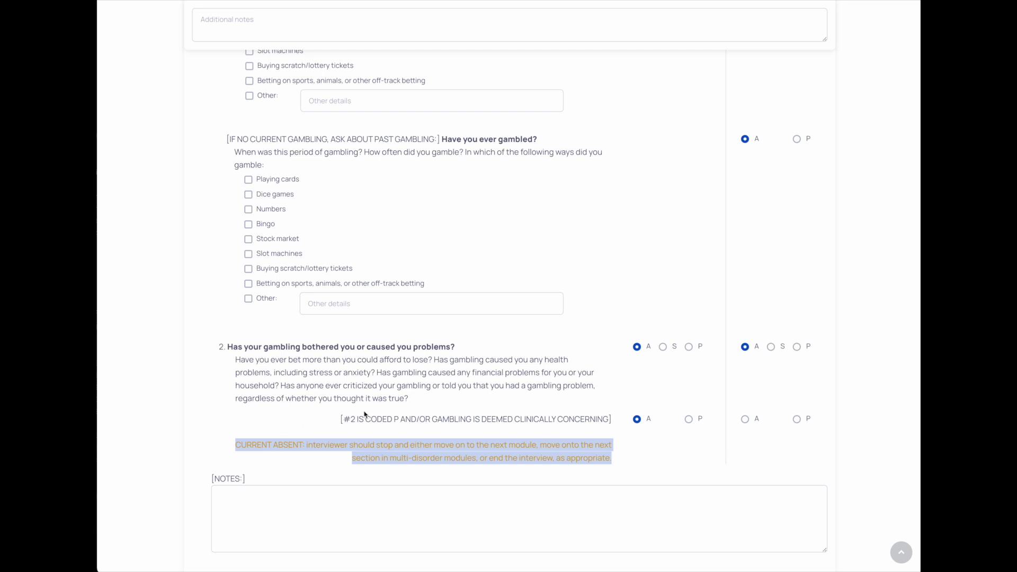
click(746, 421)
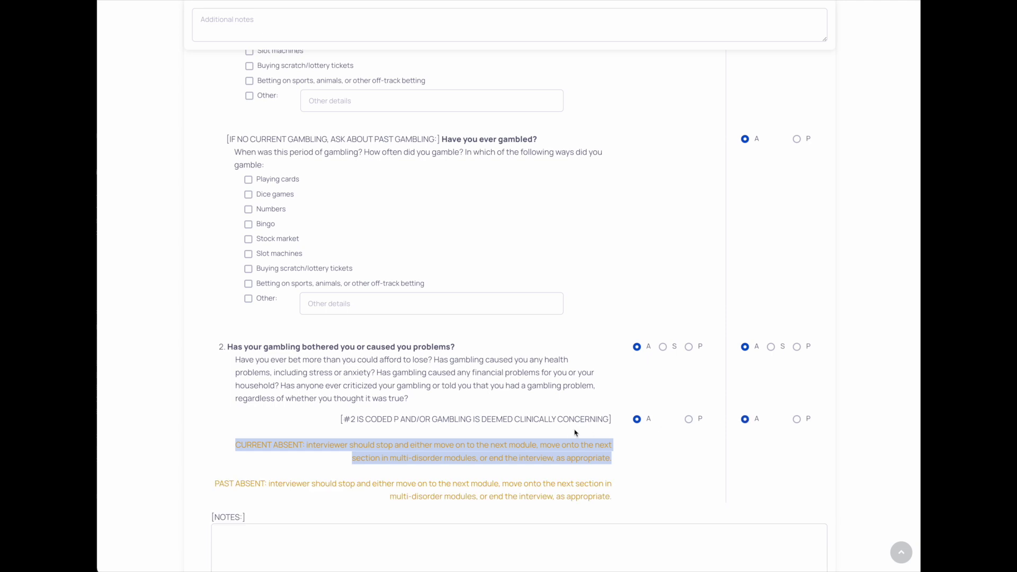
Look over the gambling symptom items under question 3 and bring up the beginning of the Eating Disorders module form.
scroll(574, 431, down, 1)
scroll(570, 430, down, 5)
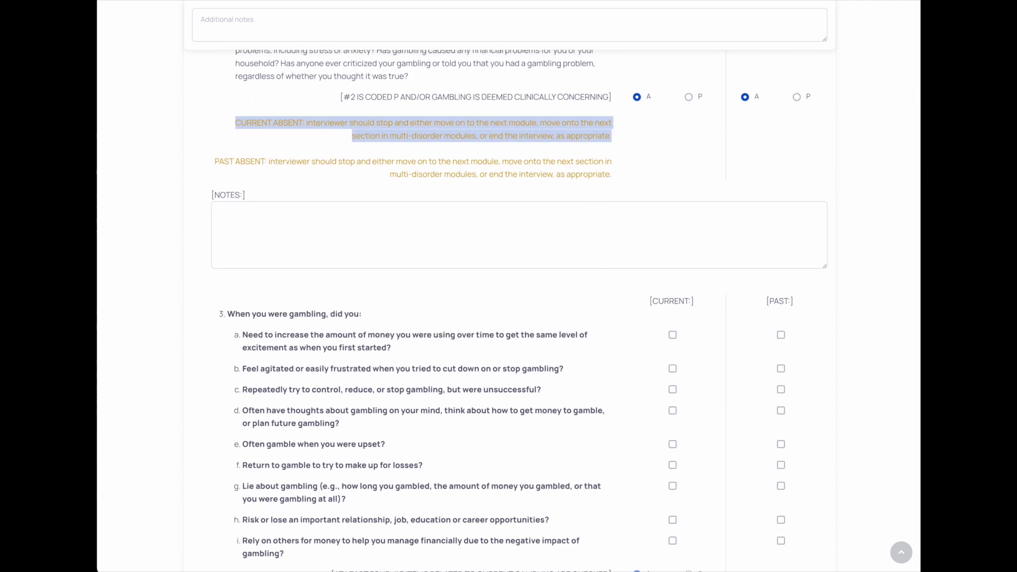
key(Home)
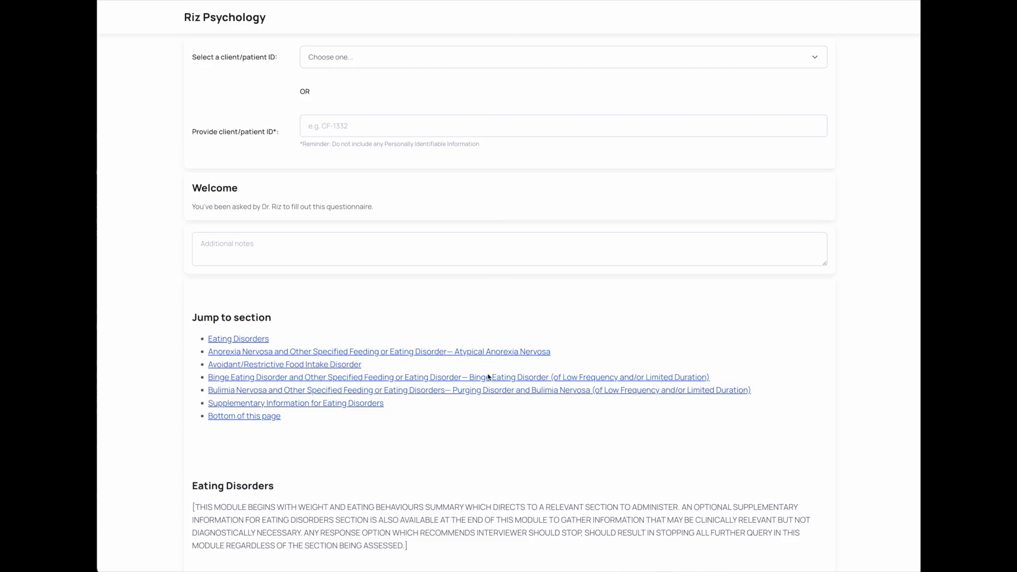
Try the A and S codes for question 1 on eating, weight and shape difficulty, and settle on P.
scroll(469, 420, down, 3)
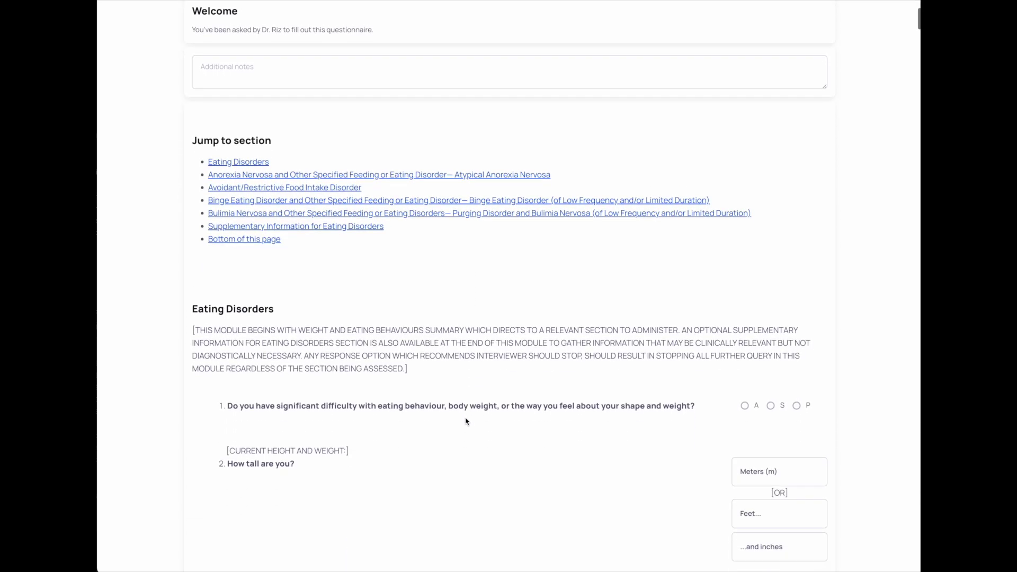
click(770, 354)
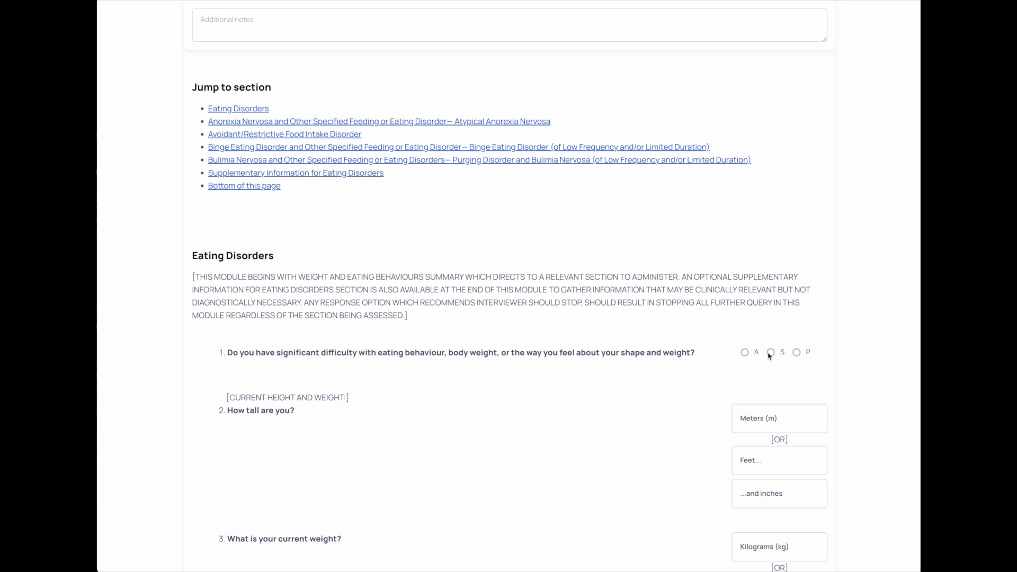
click(745, 353)
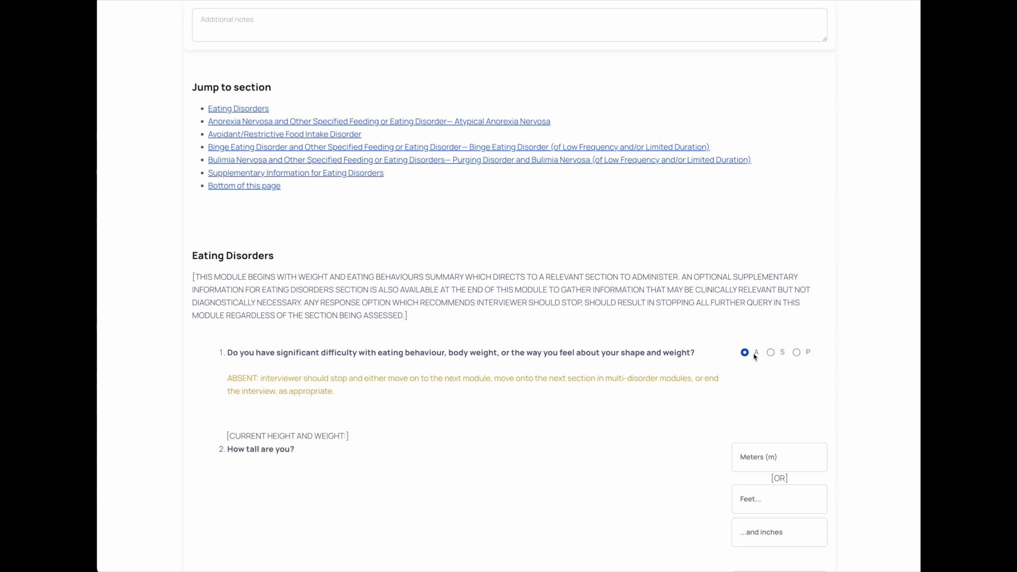
click(772, 354)
click(796, 353)
Enter 180 as the metric height under question 2 and let the form convert it to feet and inches.
click(759, 419)
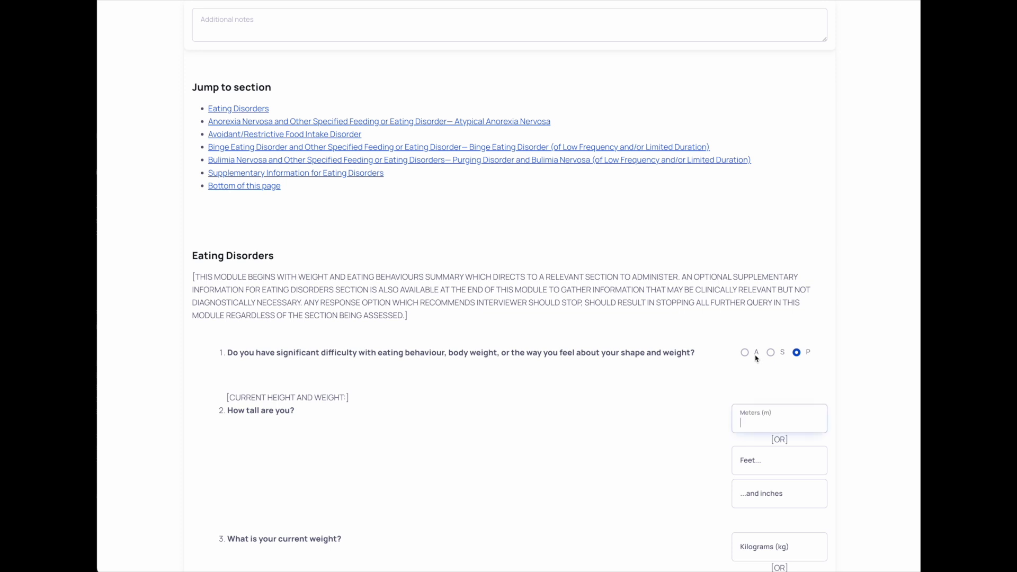
scroll(542, 406, down, 2)
text(180)
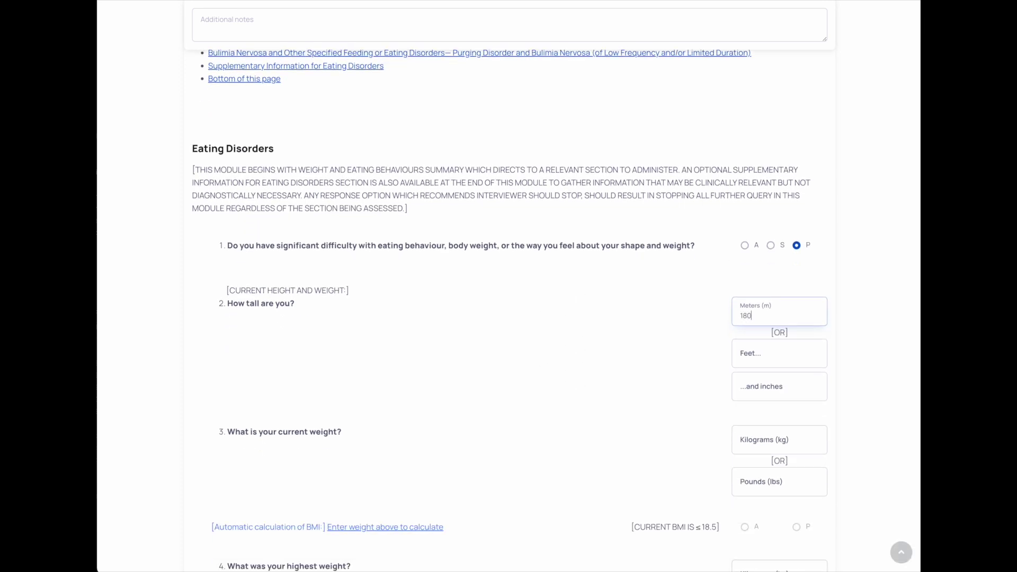
key(Tab)
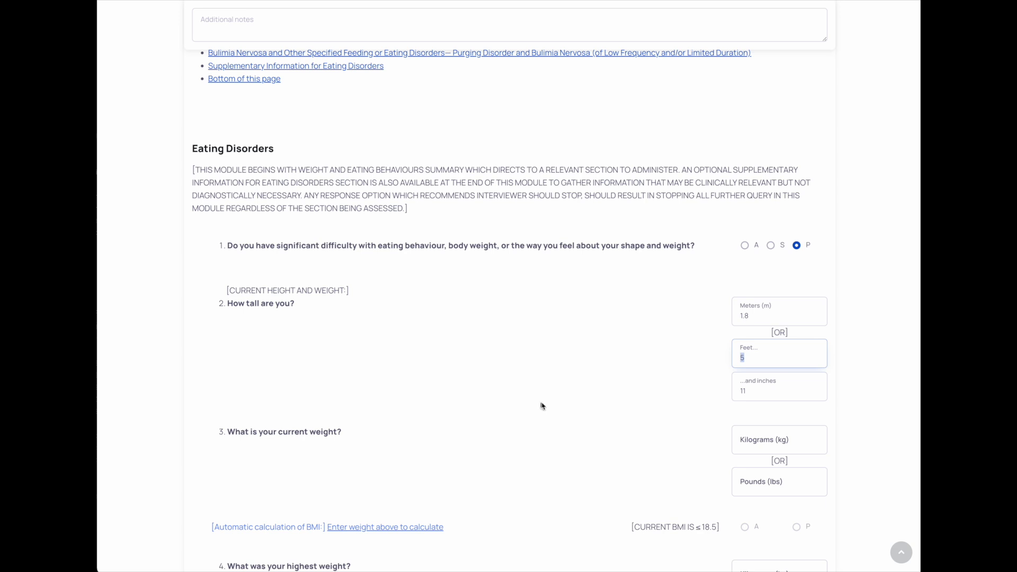
Change the height under question 2 to 6 feet 0 inches.
drag(751, 317, 735, 320)
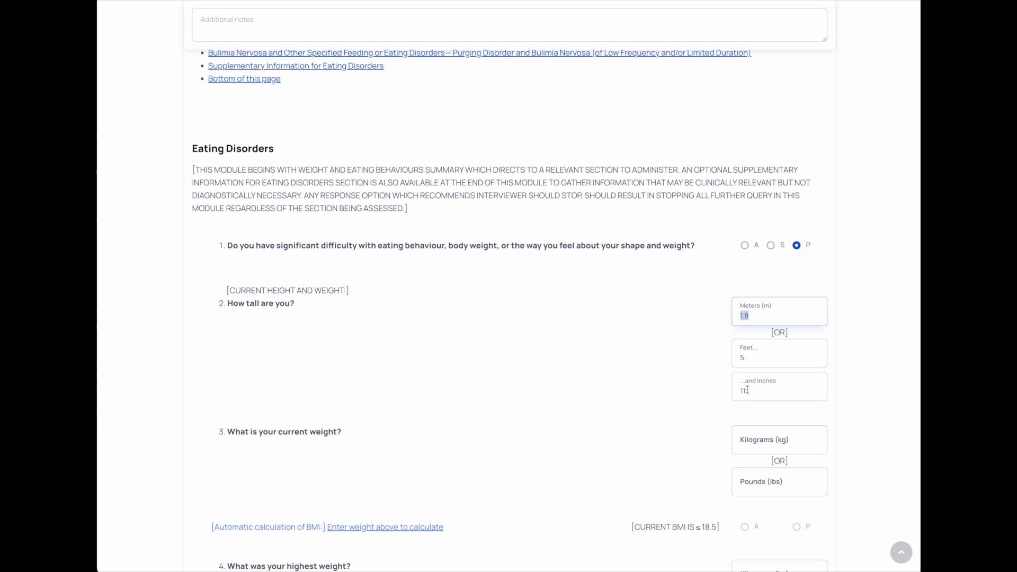
key(Tab)
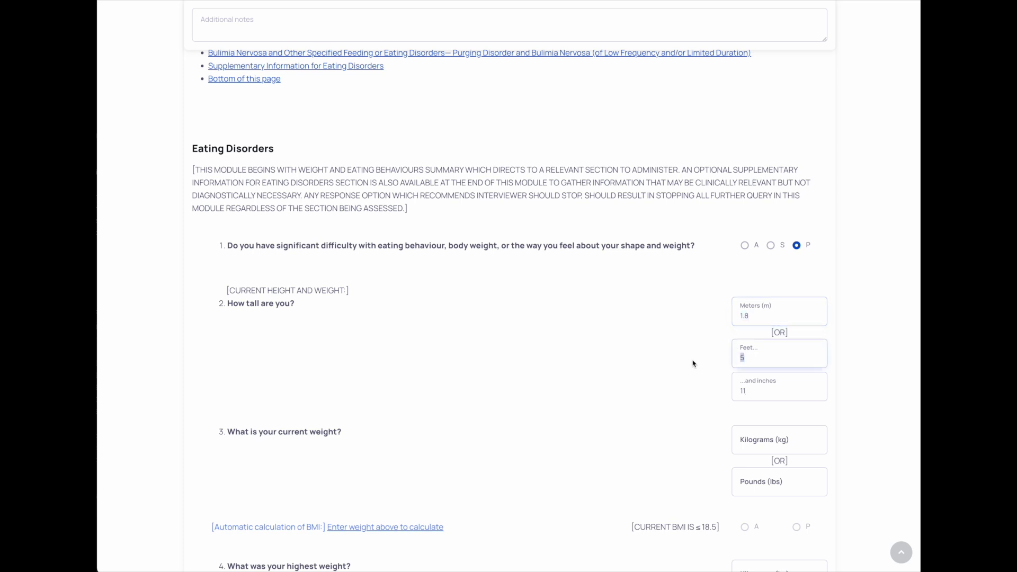
text(6)
key(Tab)
text(0)
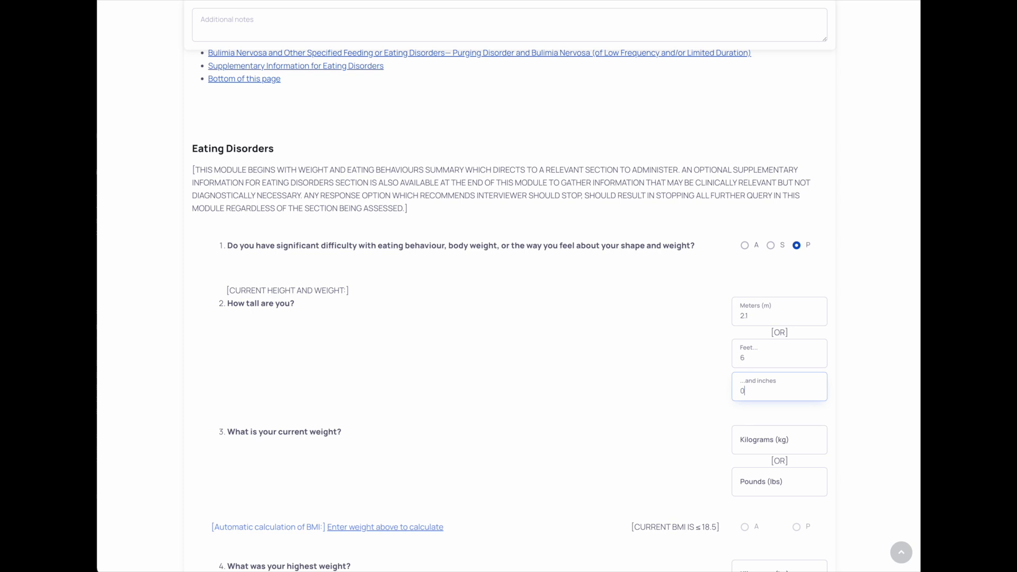
key(Tab)
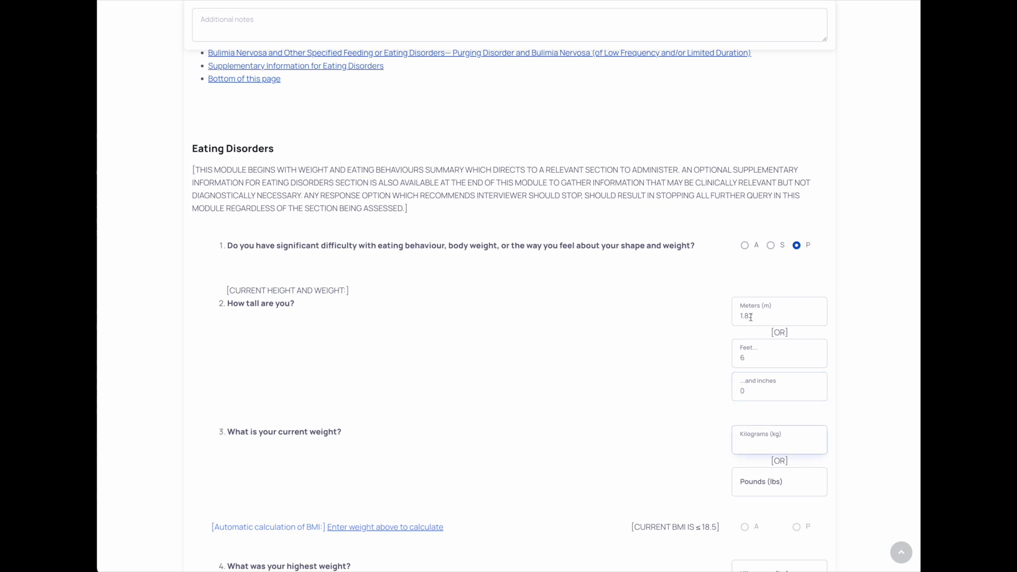
Try a current weight of 150 kg under question 3 and replace it with 50 kg to recalculate the BMI.
scroll(688, 373, down, 2)
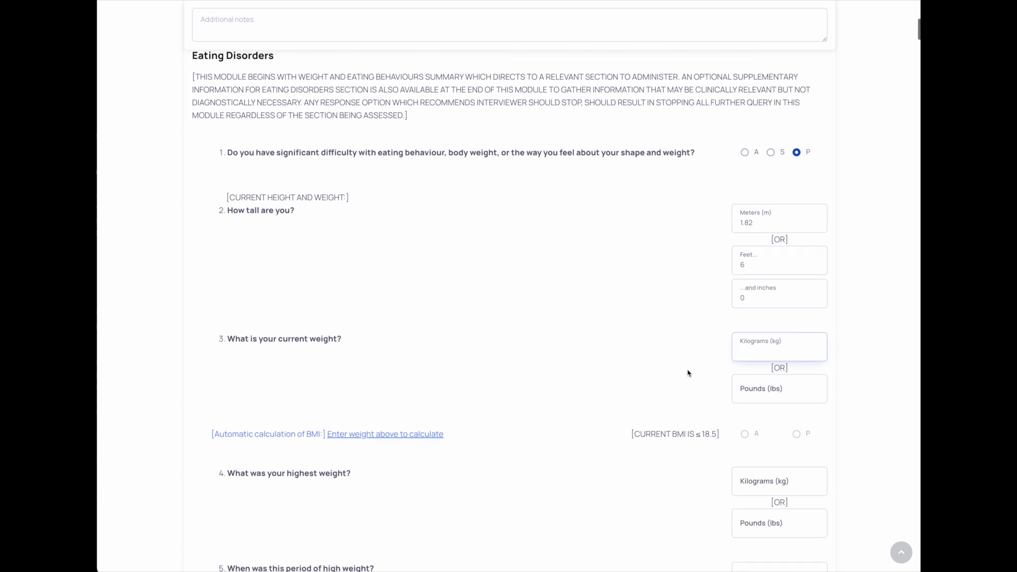
text(150)
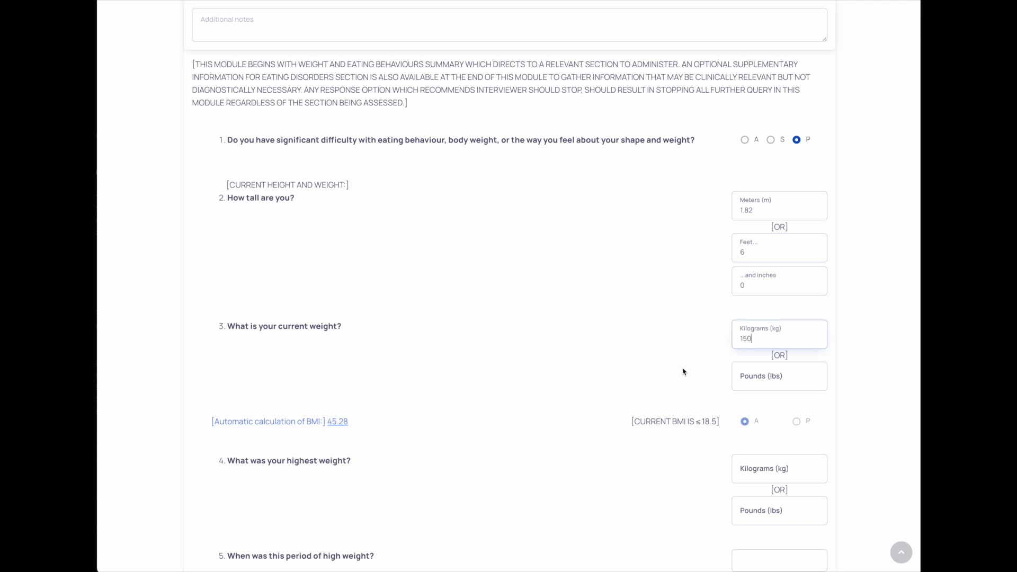
key(BackSpace)
key(BackSpace)
key(BackSpace)
text(50)
click(545, 398)
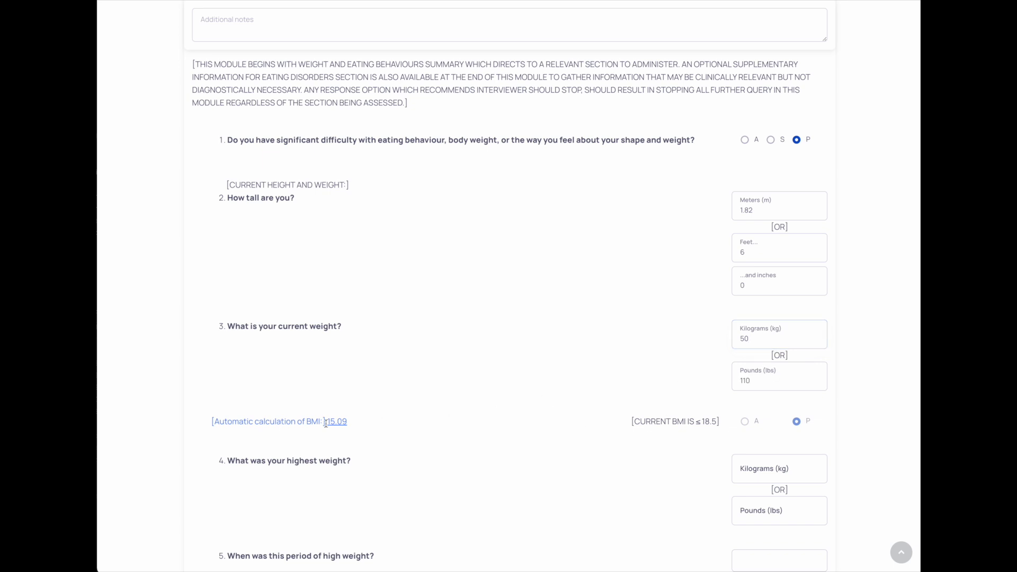
Highlight the BMI cut-off, look through the weight history questions, and return to the beginning of the form.
double_click(713, 421)
scroll(688, 427, down, 7)
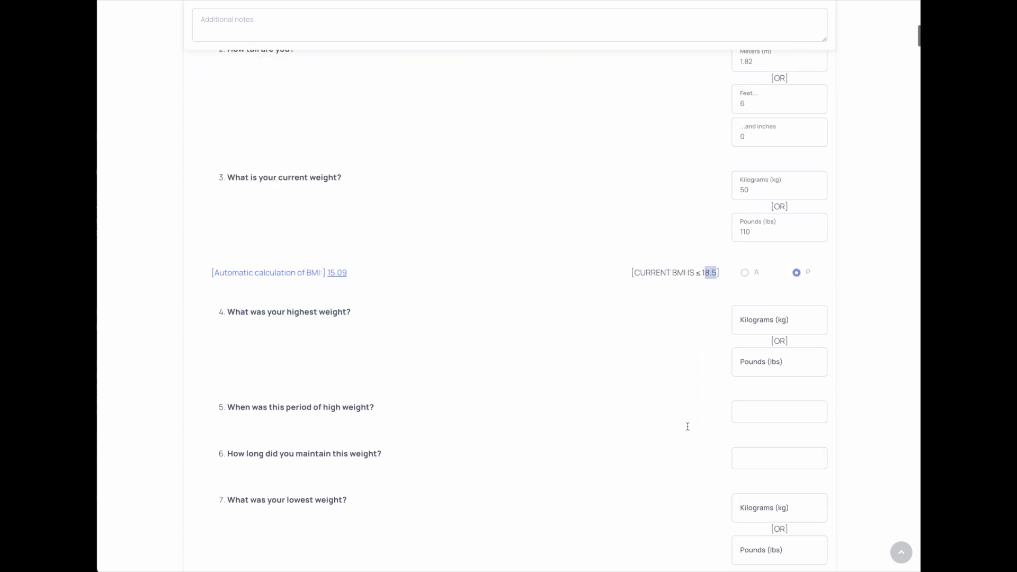
scroll(689, 430, down, 3)
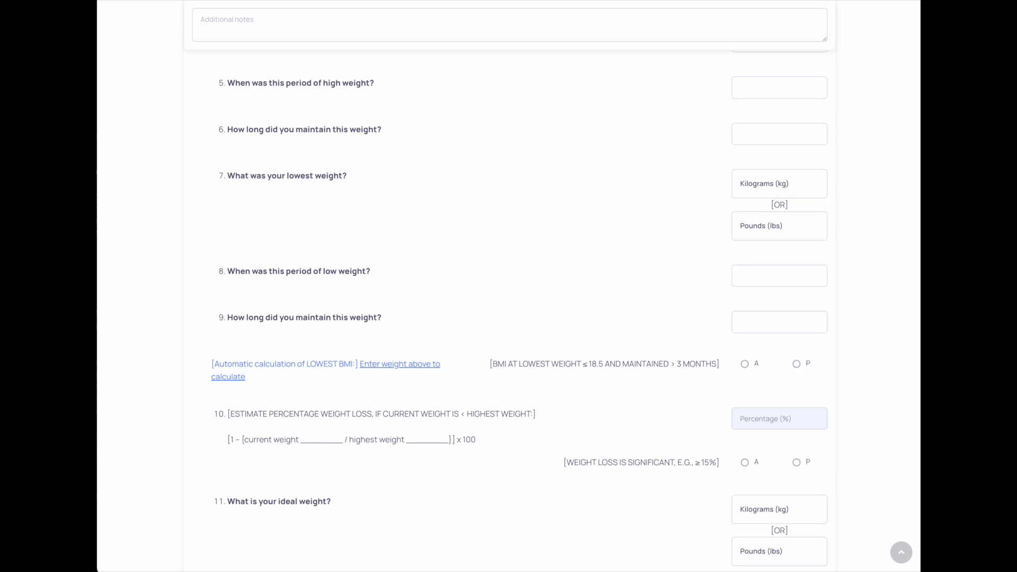
scroll(392, 95, up, 13)
scroll(455, 106, up, 5)
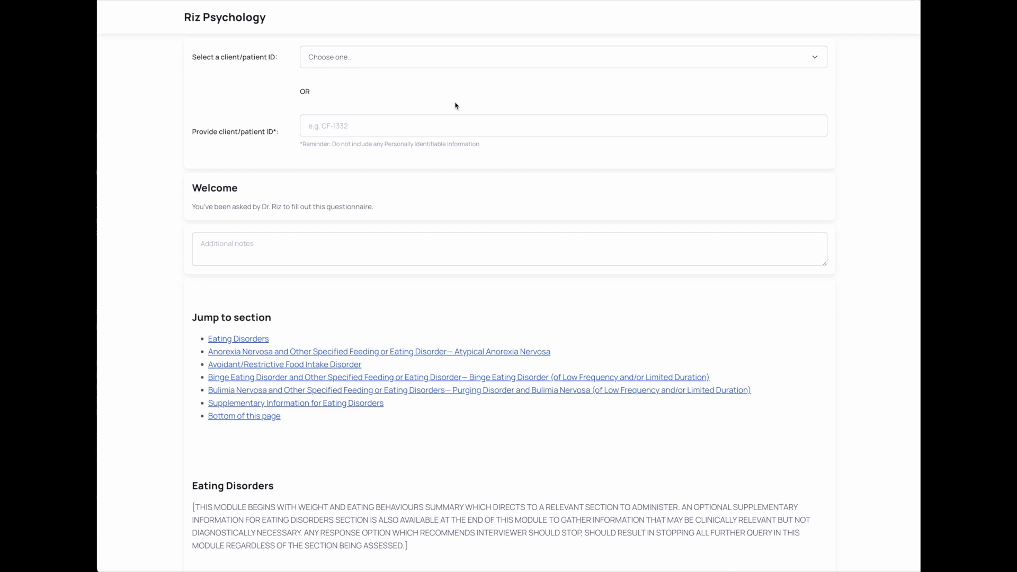